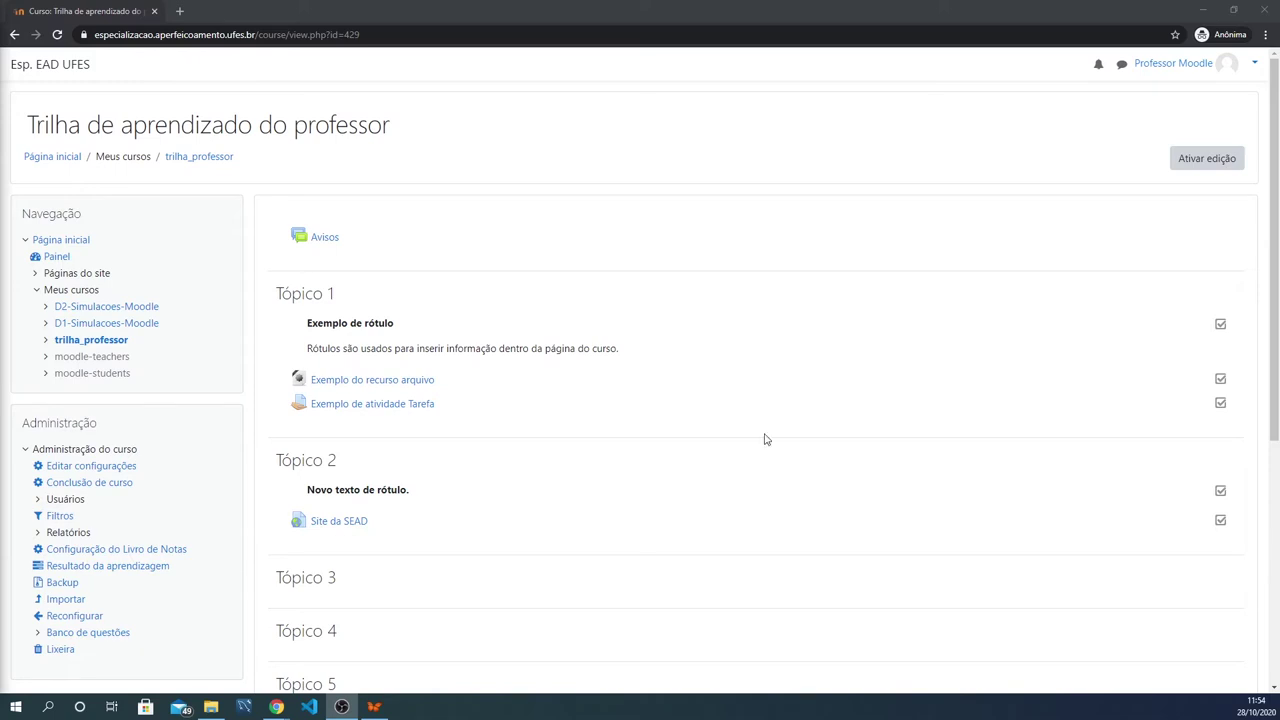
Turn on course editing and start adding an Arquivo resource to Tópico 2.
click(1212, 159)
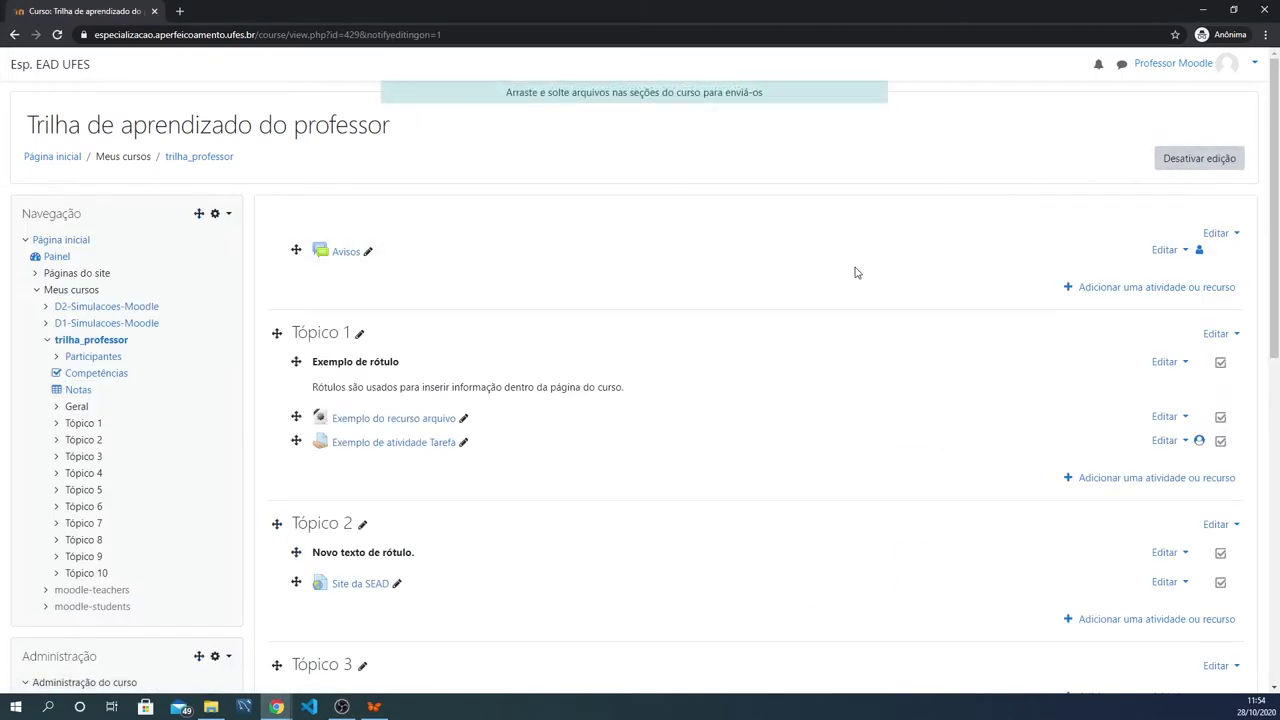
scroll(700, 310, down, 1)
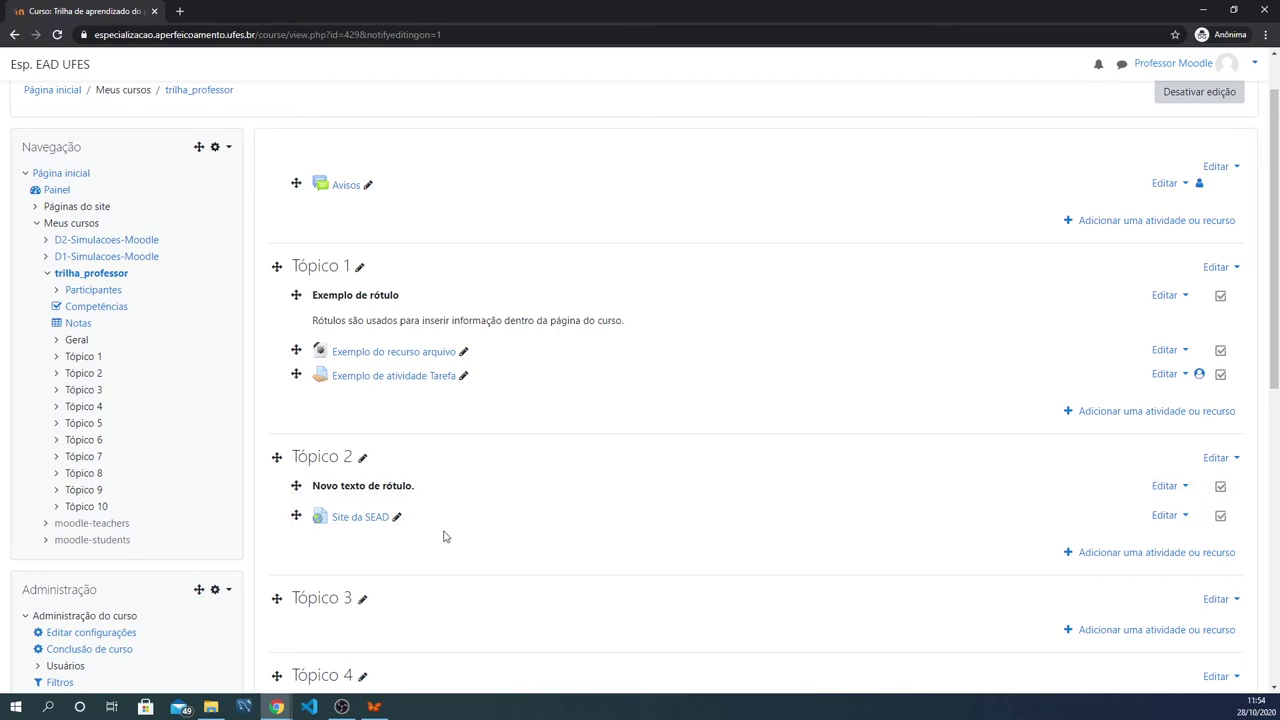
click(1147, 556)
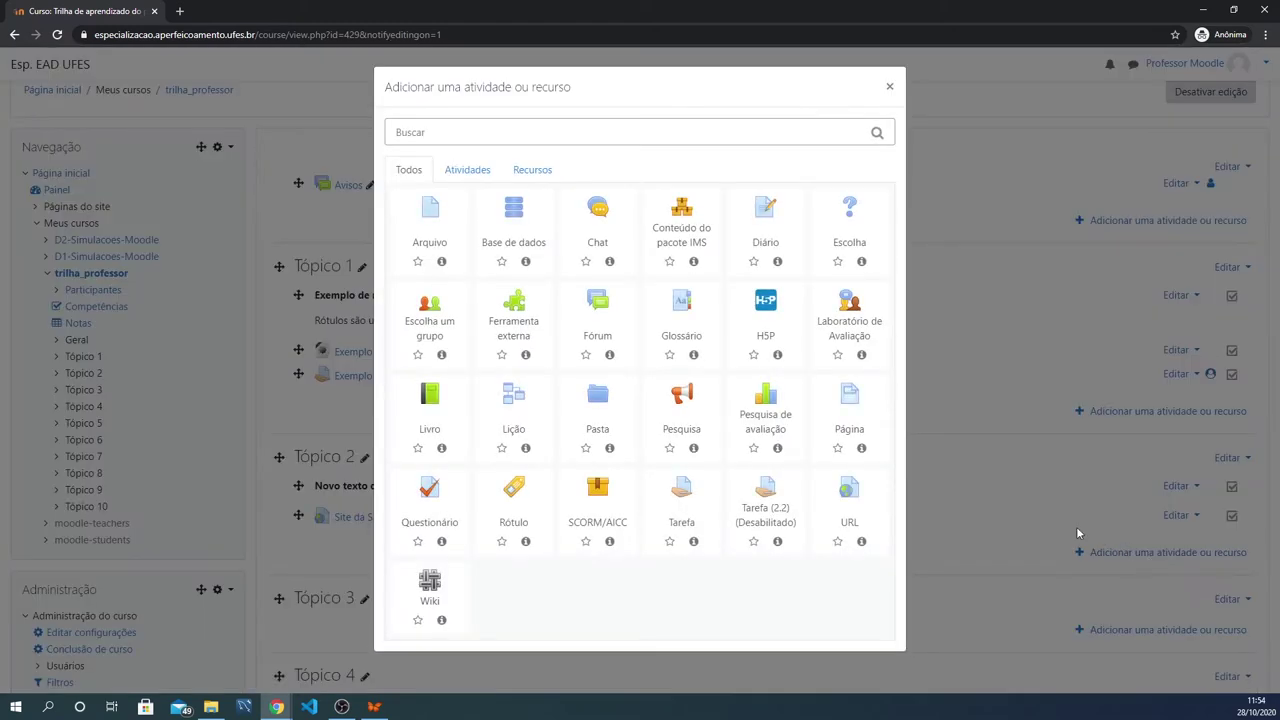
click(430, 225)
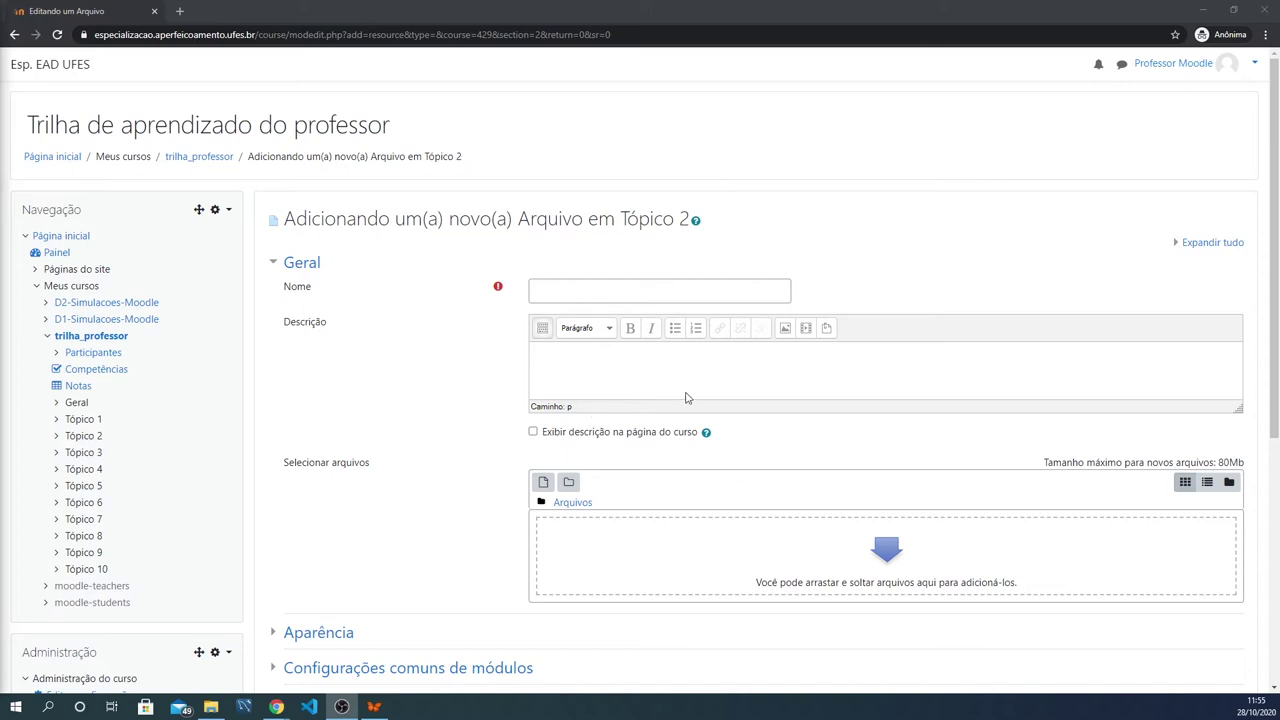
Set the file resource's Exibir option in the Aparência settings to Forçar o download.
click(276, 262)
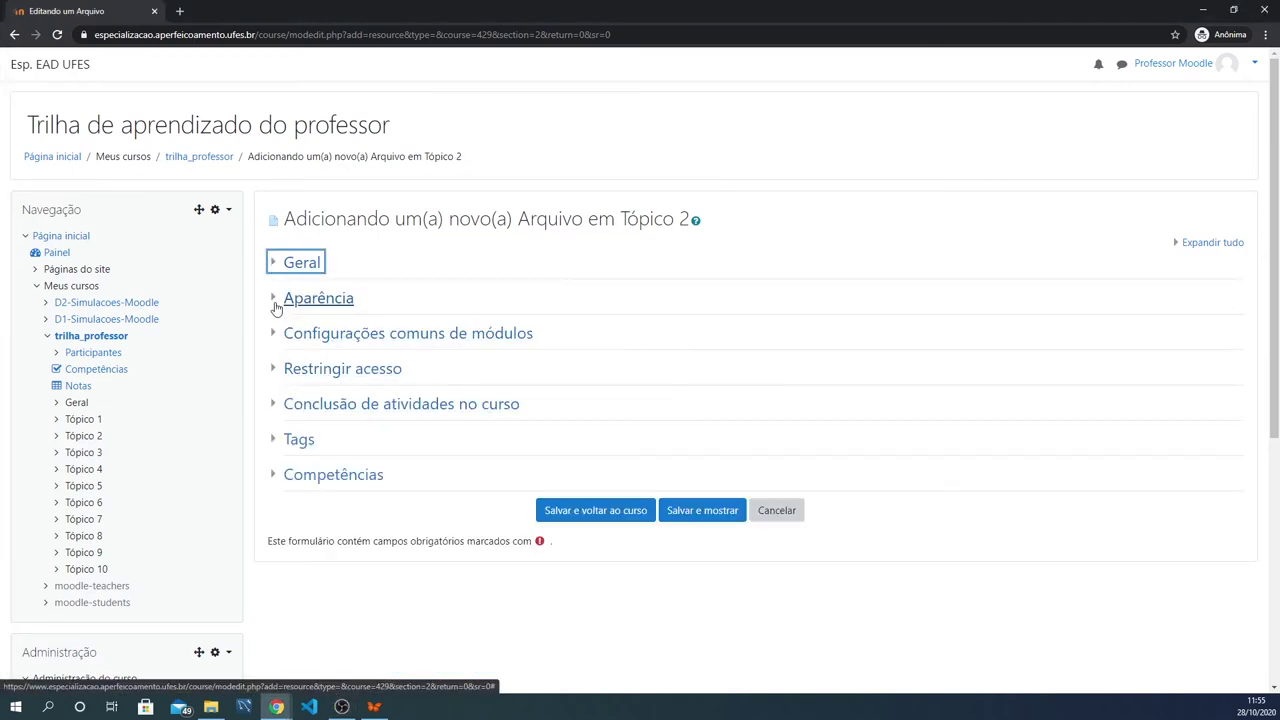
click(277, 302)
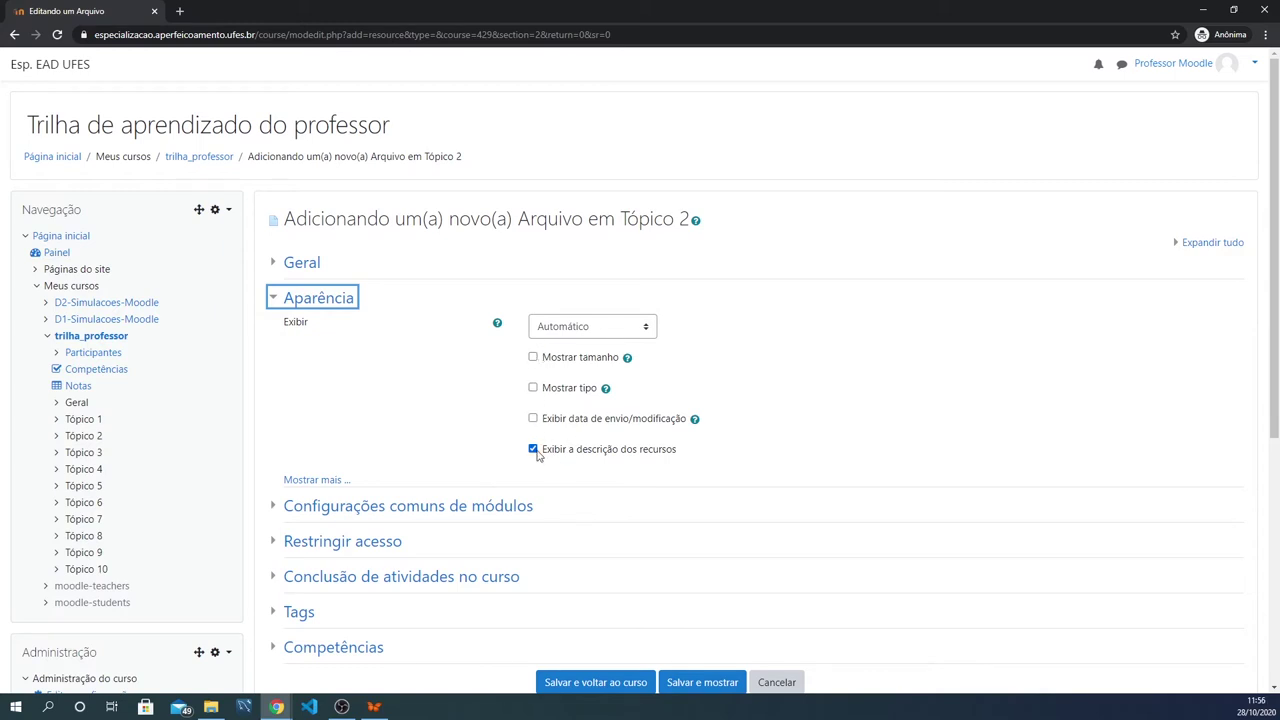
click(615, 329)
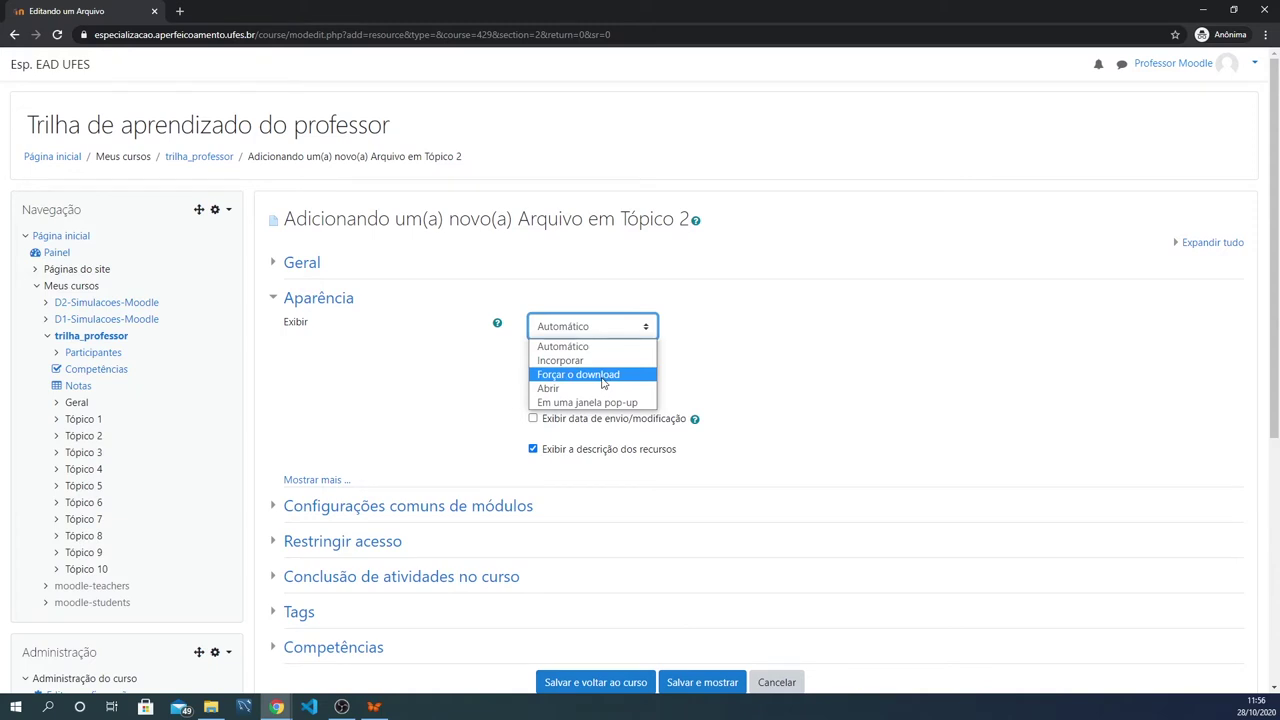
click(621, 376)
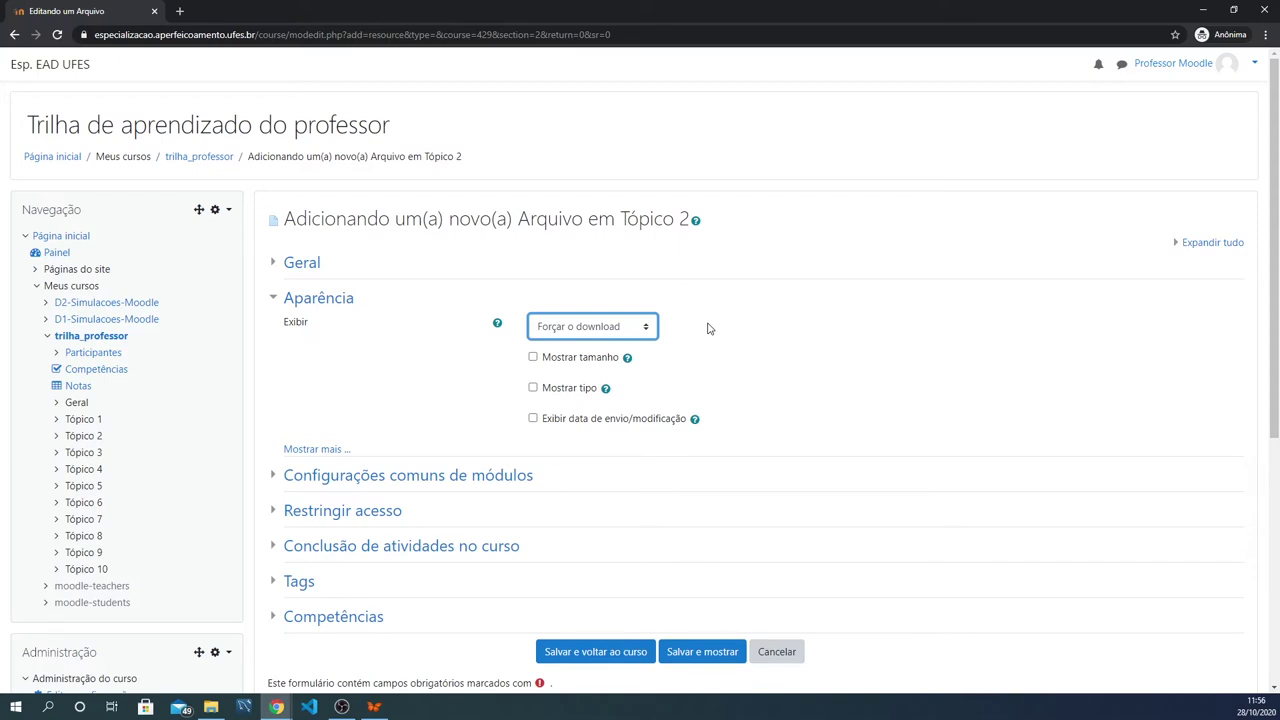
click(273, 302)
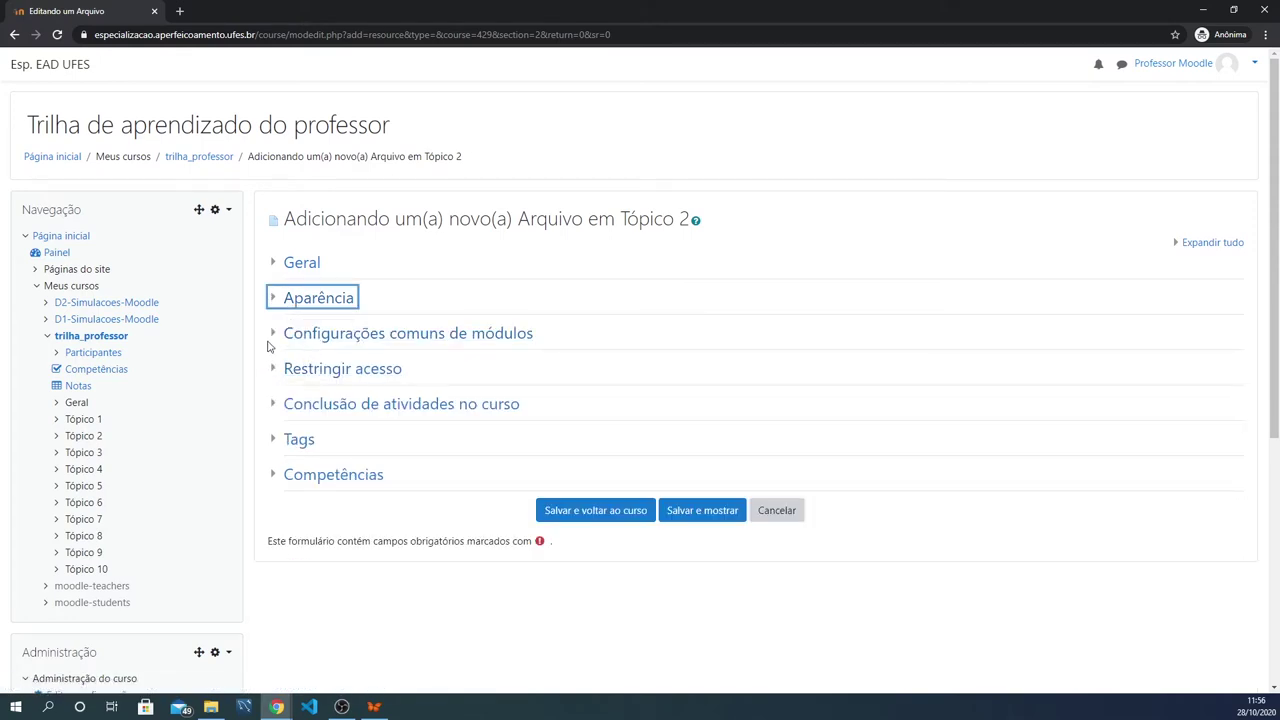
Examine the Disponibilidade options in the common module settings and the Acompanhamento de Conclusão options in the activity completion settings.
click(274, 338)
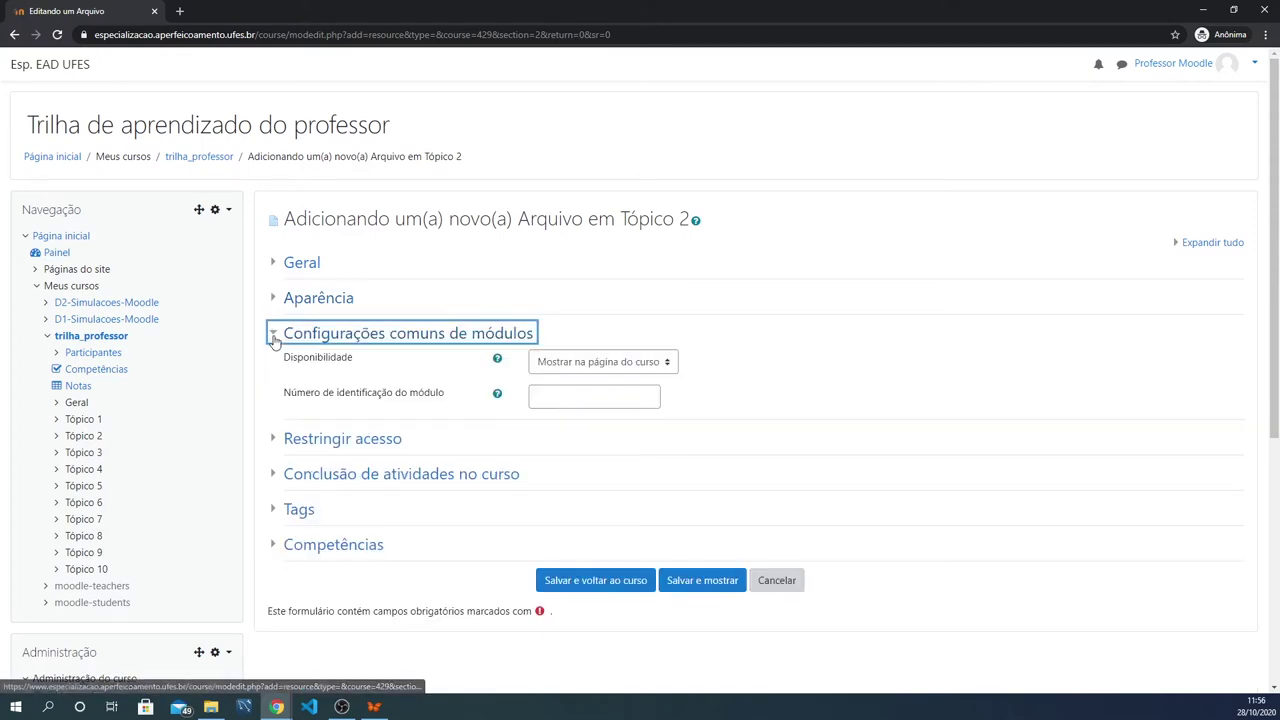
click(636, 366)
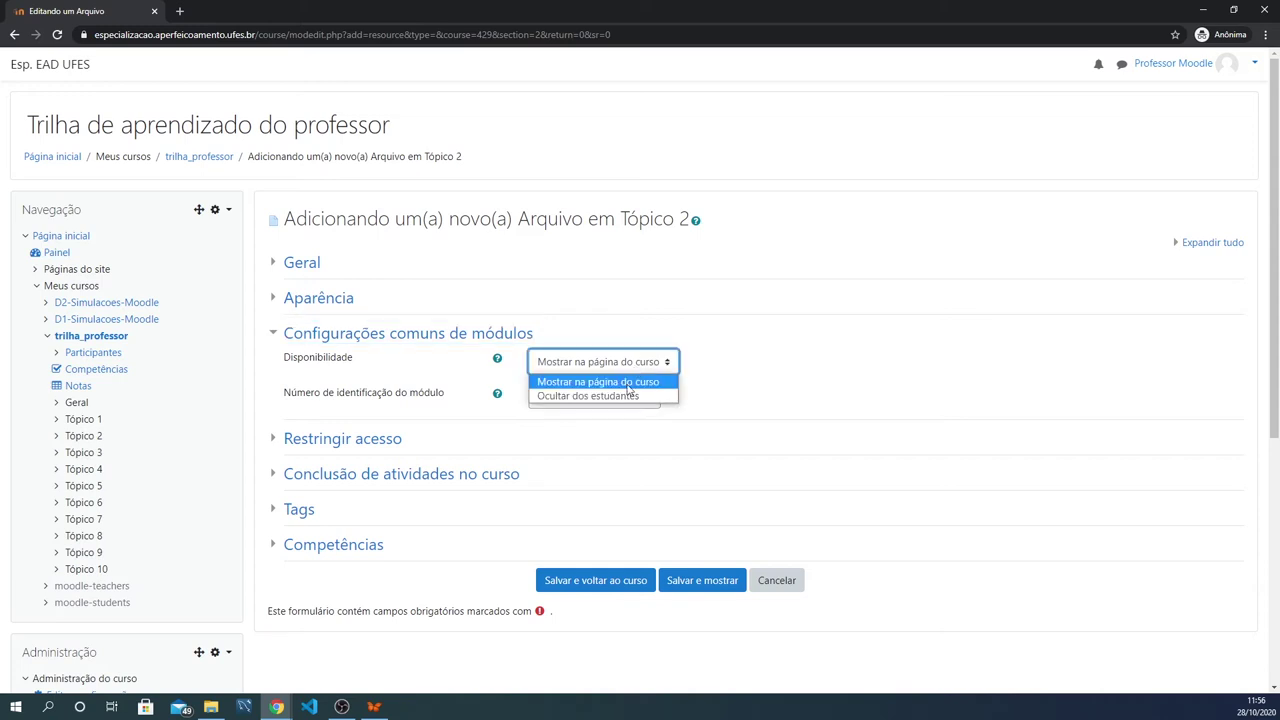
click(600, 366)
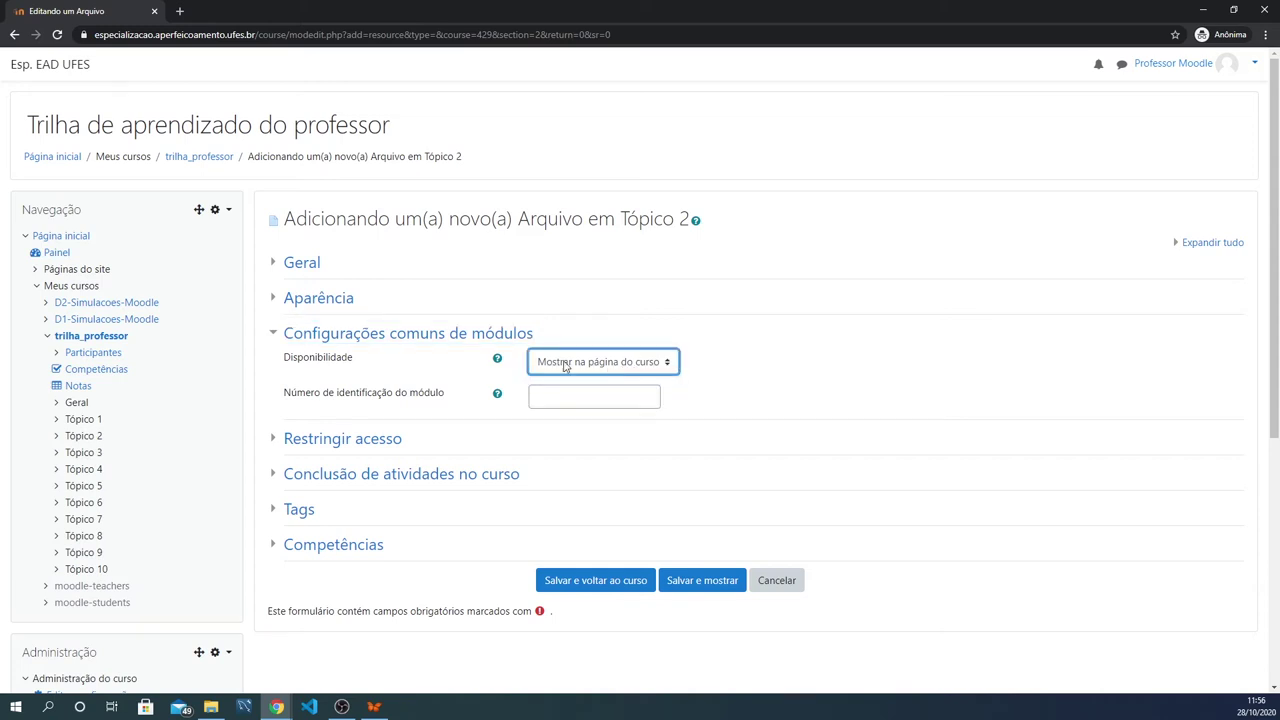
click(270, 338)
click(270, 404)
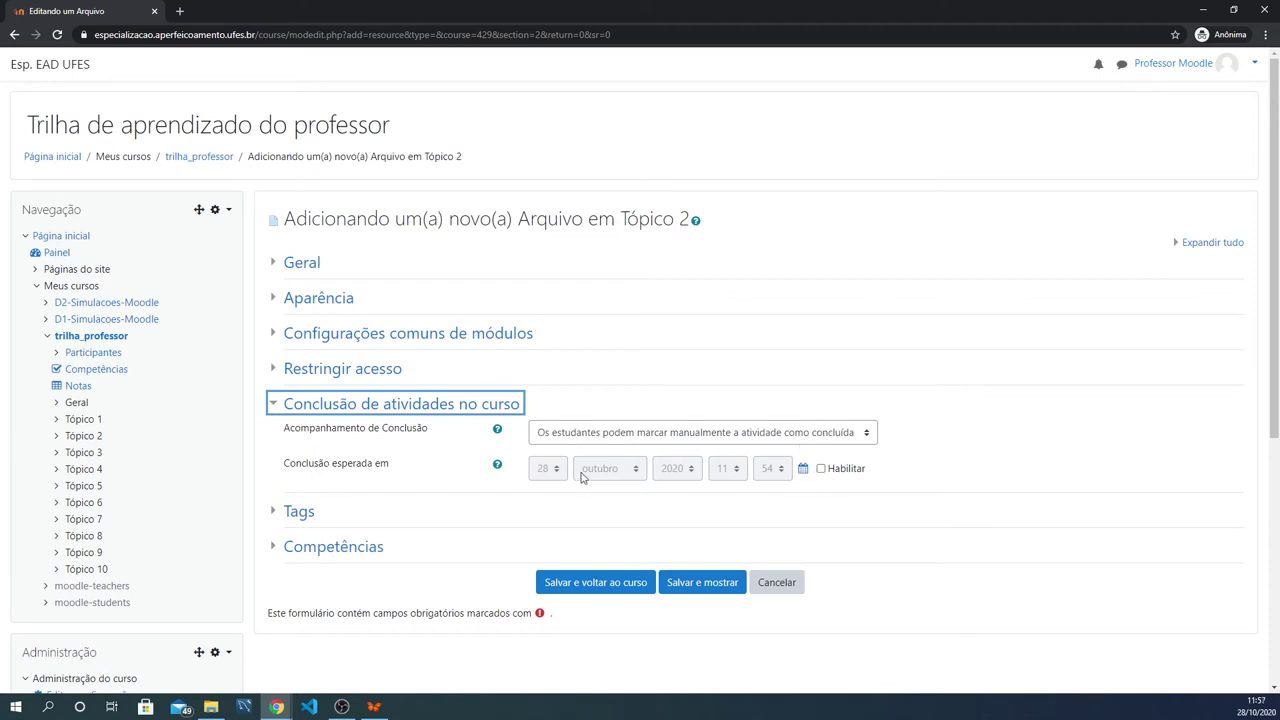
click(650, 436)
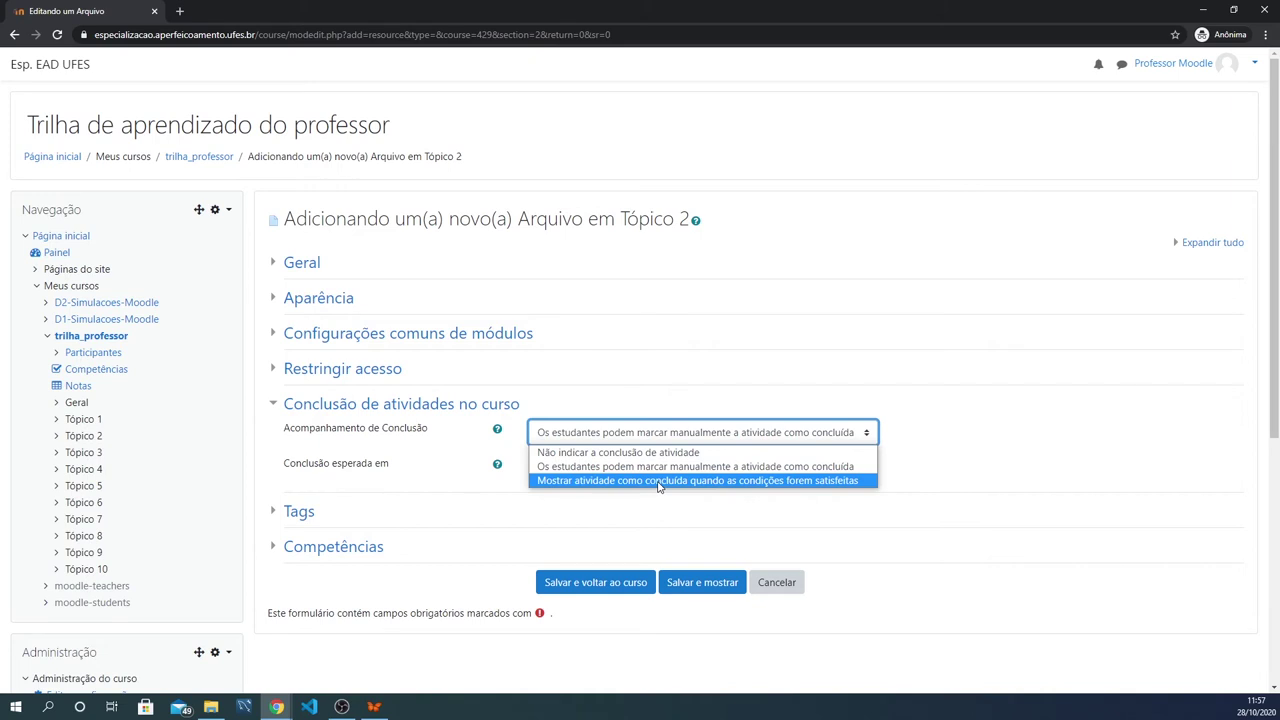
click(686, 434)
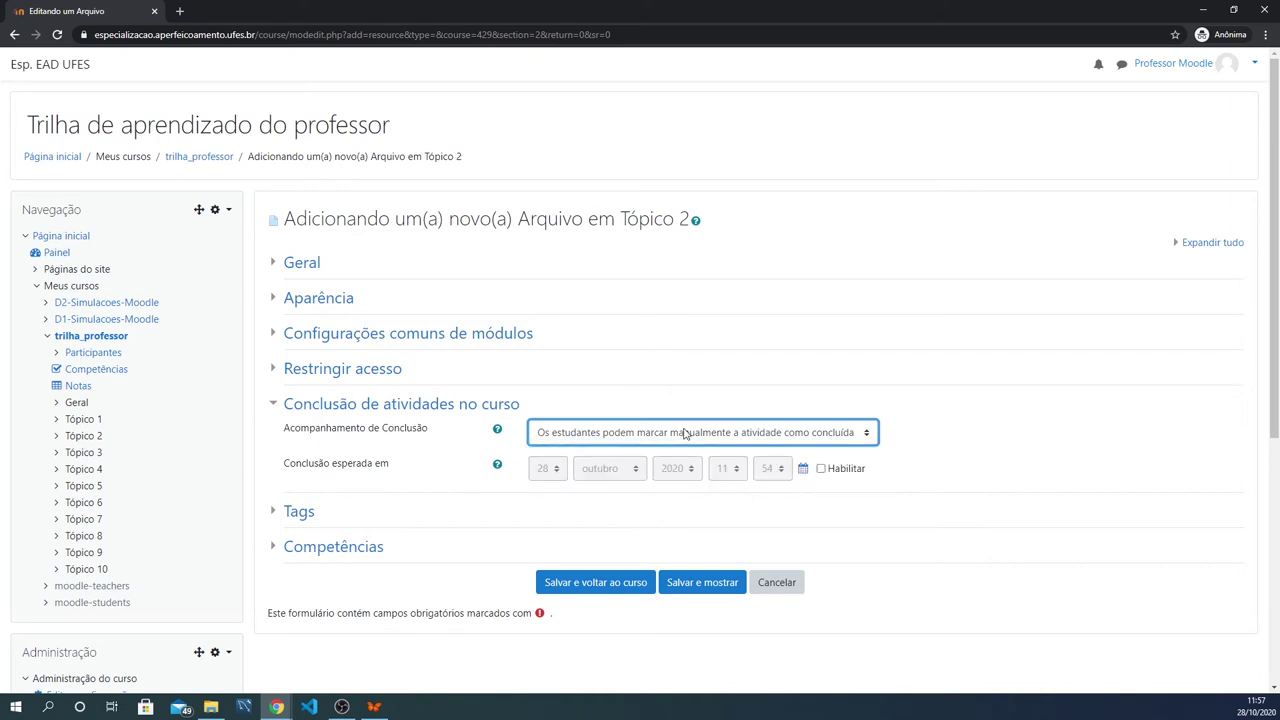
click(274, 406)
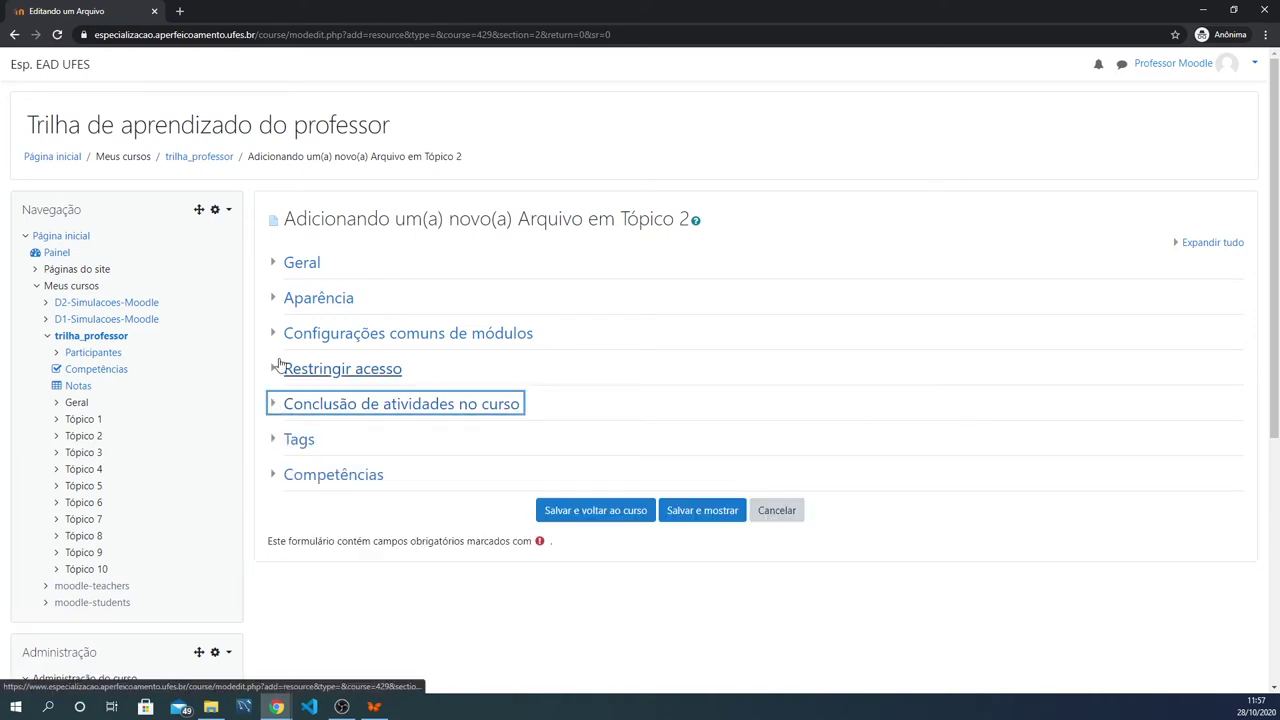
Enter "Imagem de um depósito" as the file resource's name in the Geral settings.
click(272, 263)
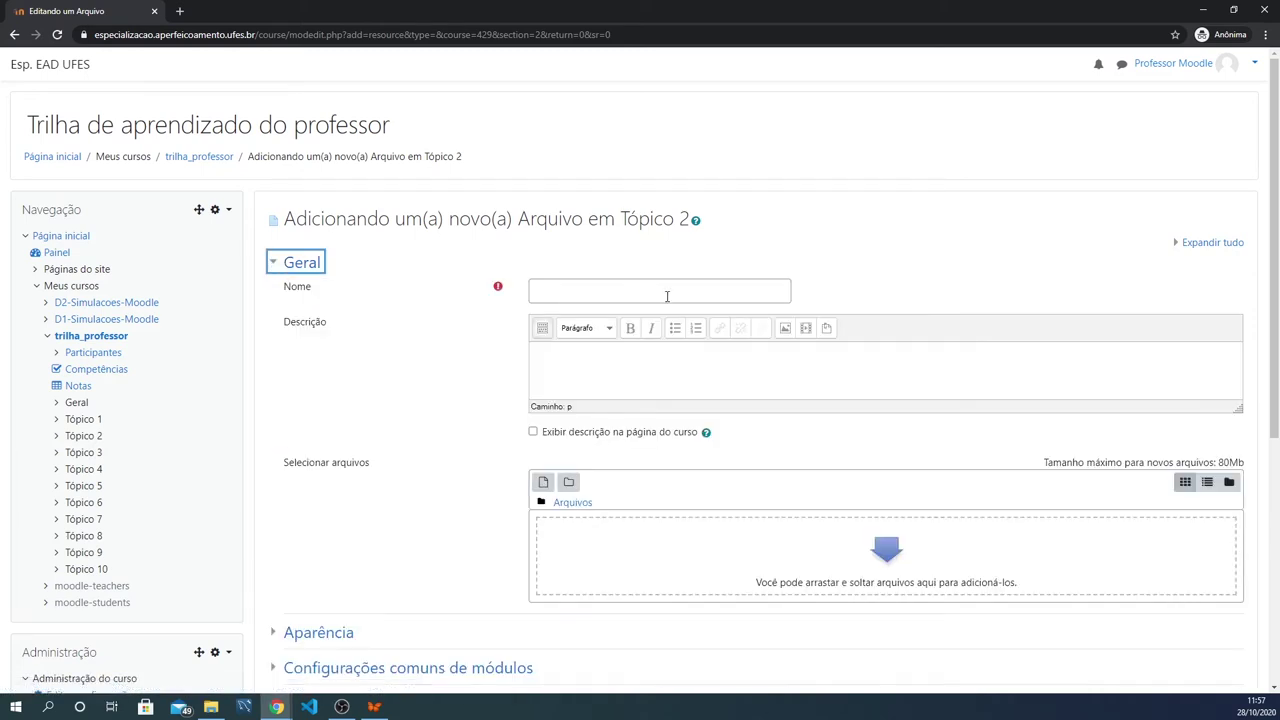
scroll(650, 273, down, 1)
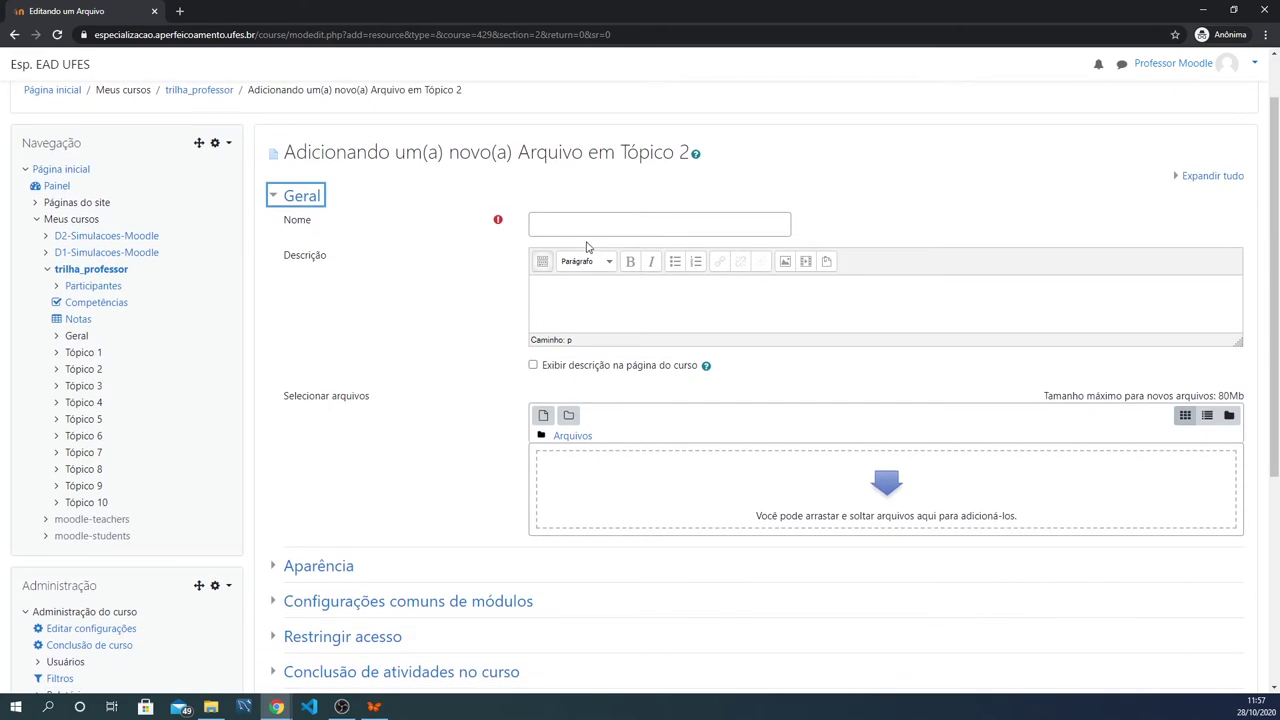
click(636, 218)
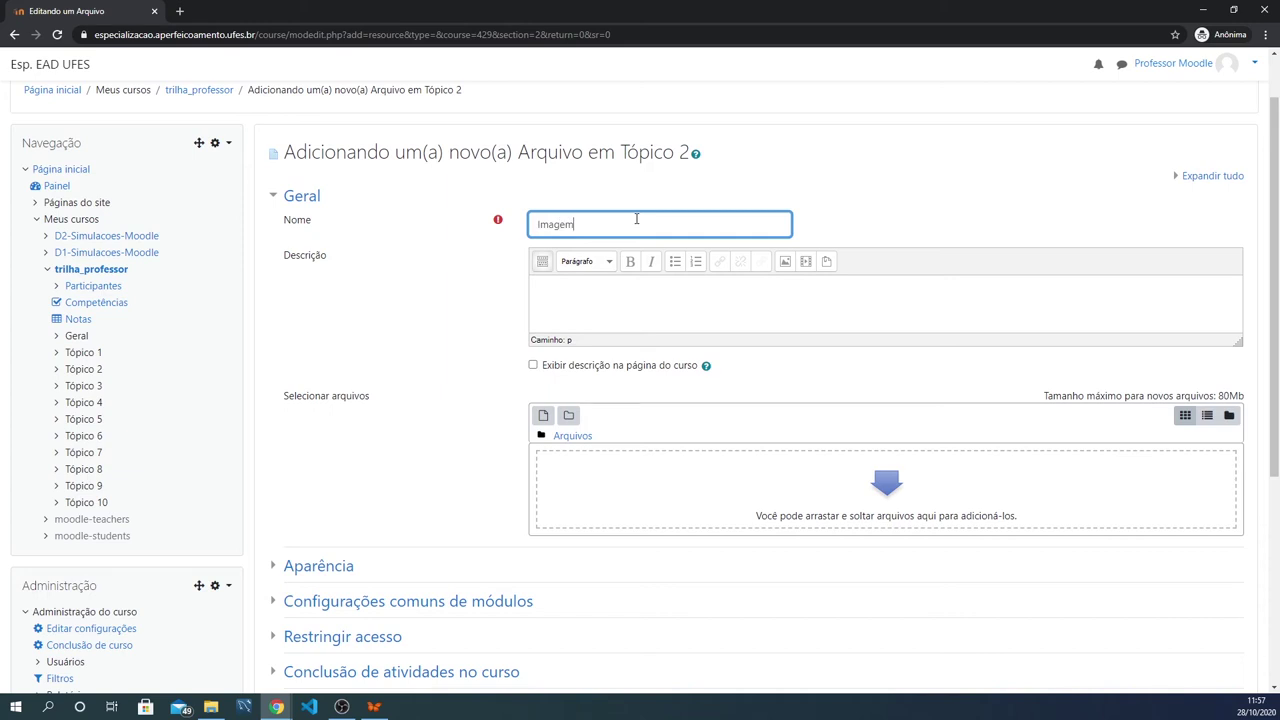
text(Imagem de um depósito)
click(589, 300)
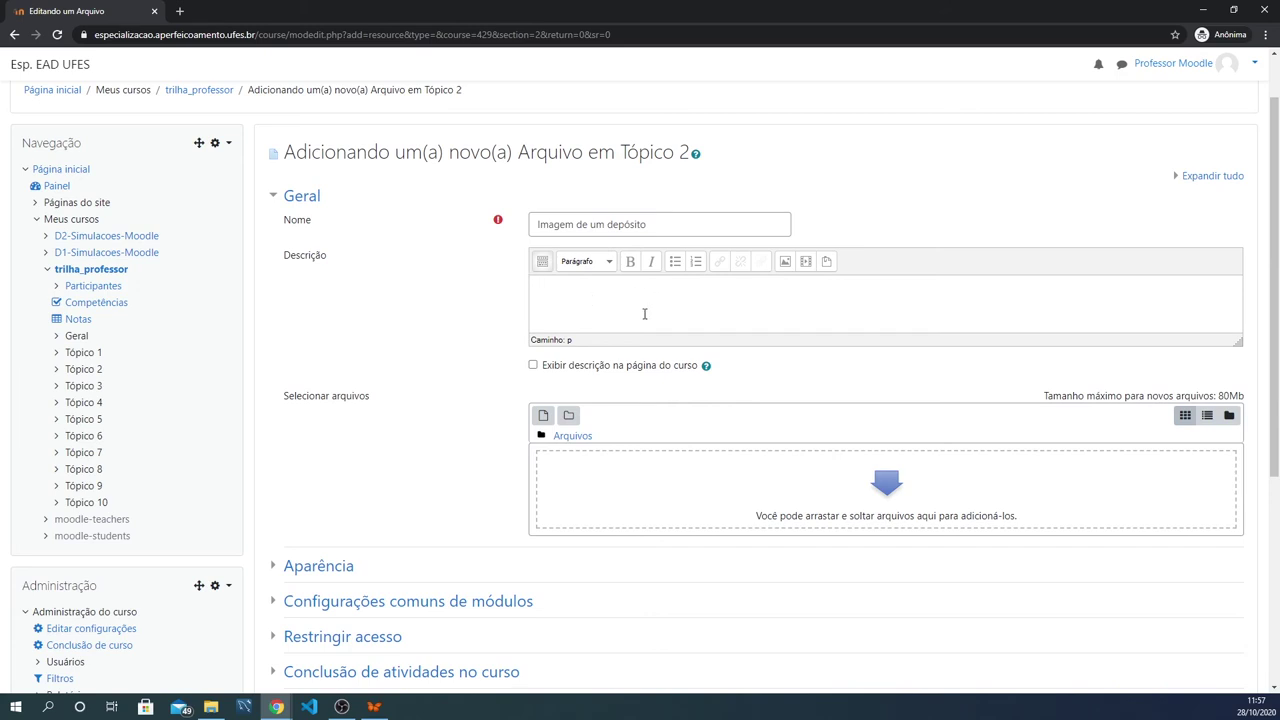
Upload the image cargo traffic.png from the Imagens folder as the resource's file.
scroll(650, 355, down, 1)
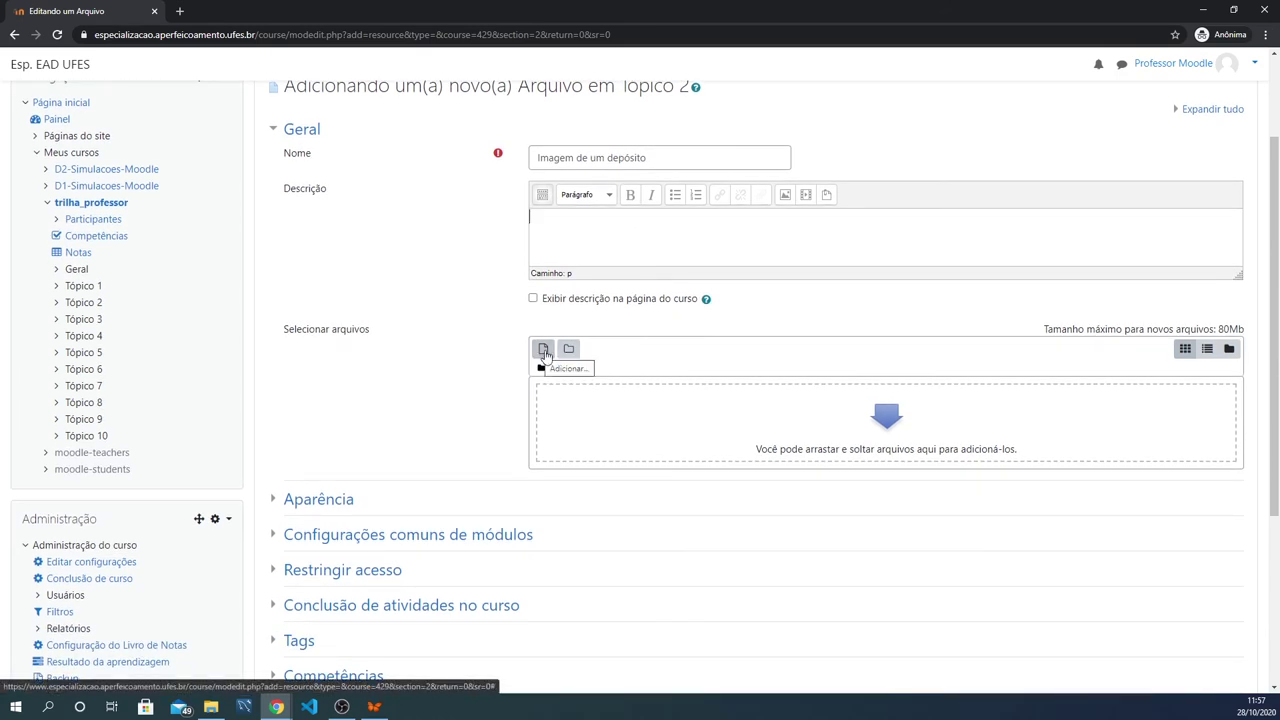
click(544, 350)
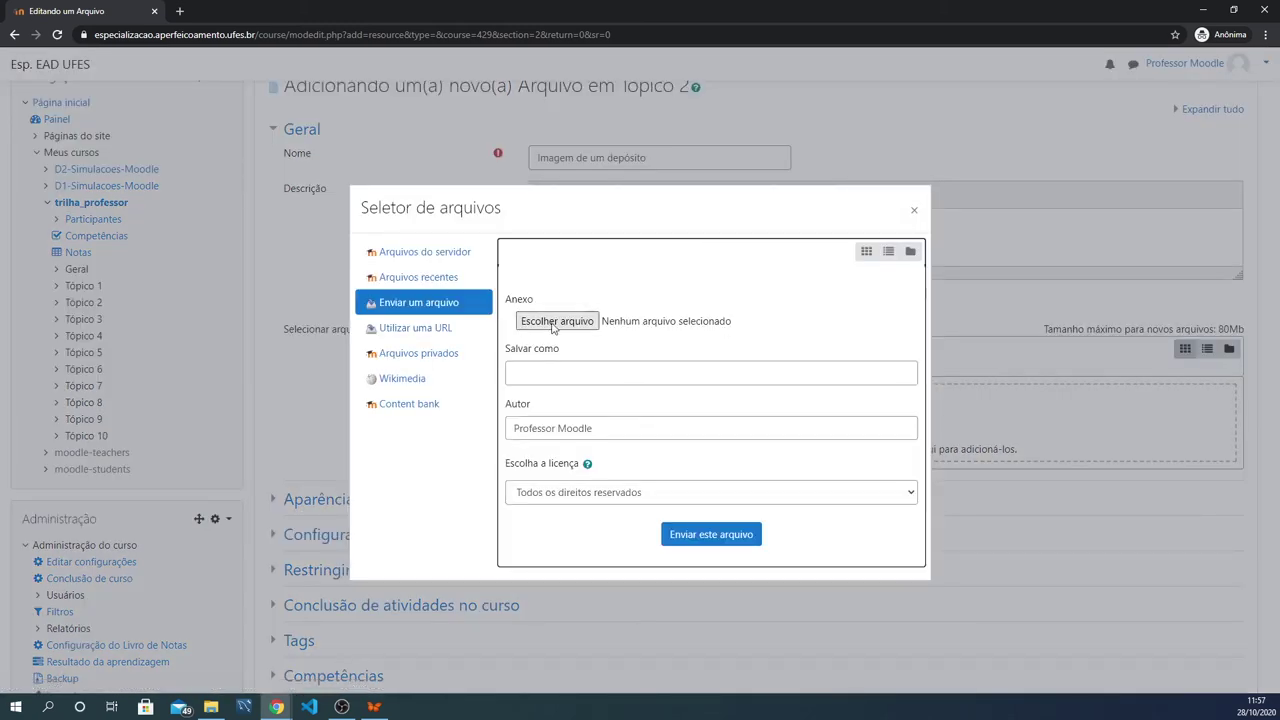
click(560, 322)
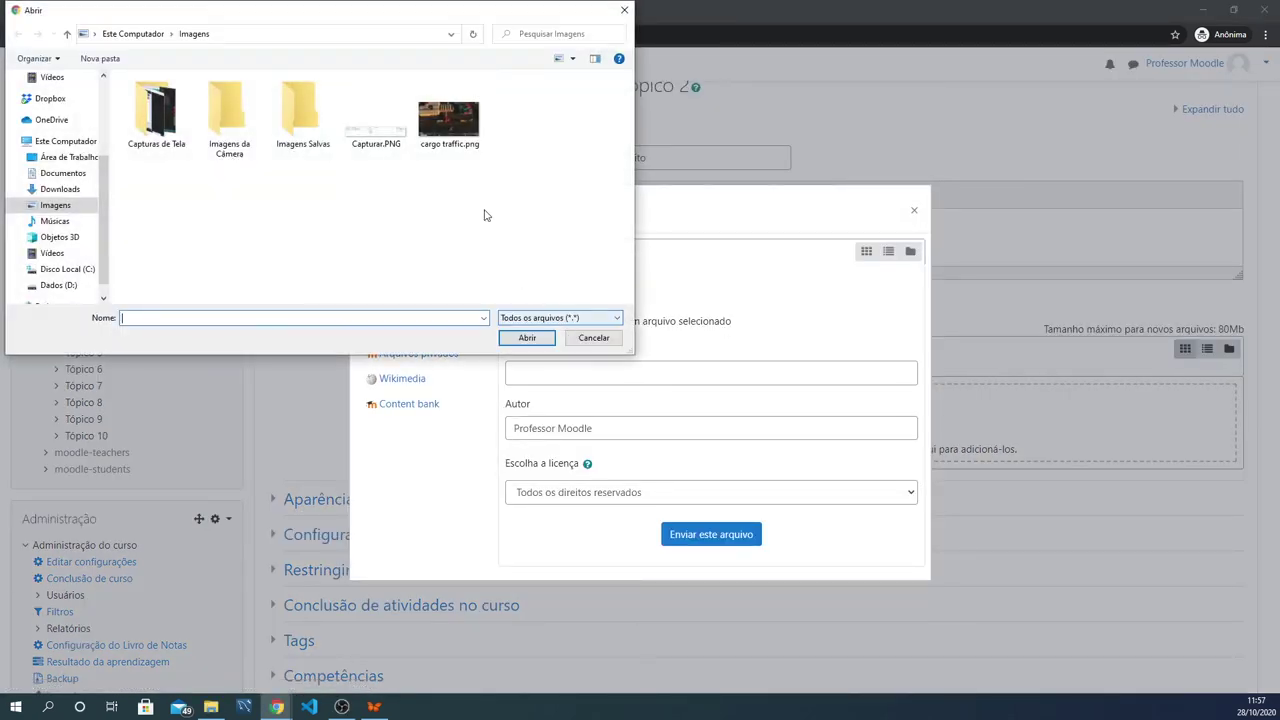
click(450, 118)
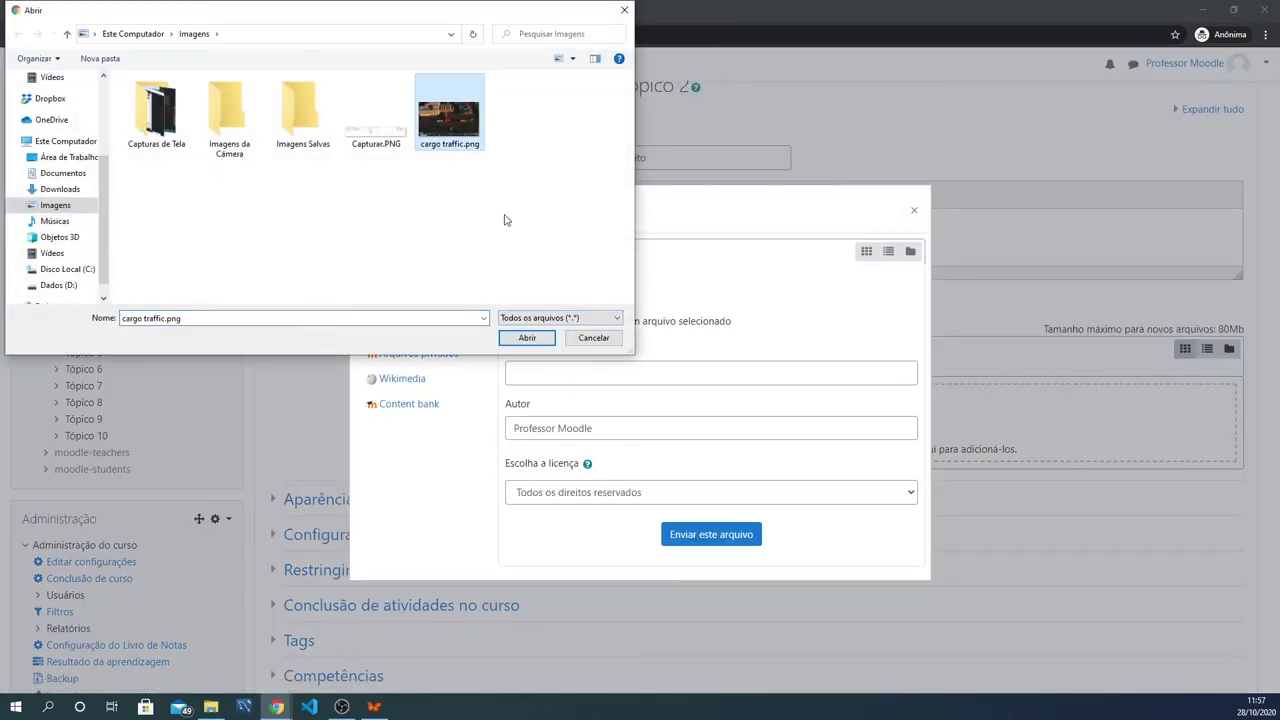
click(527, 338)
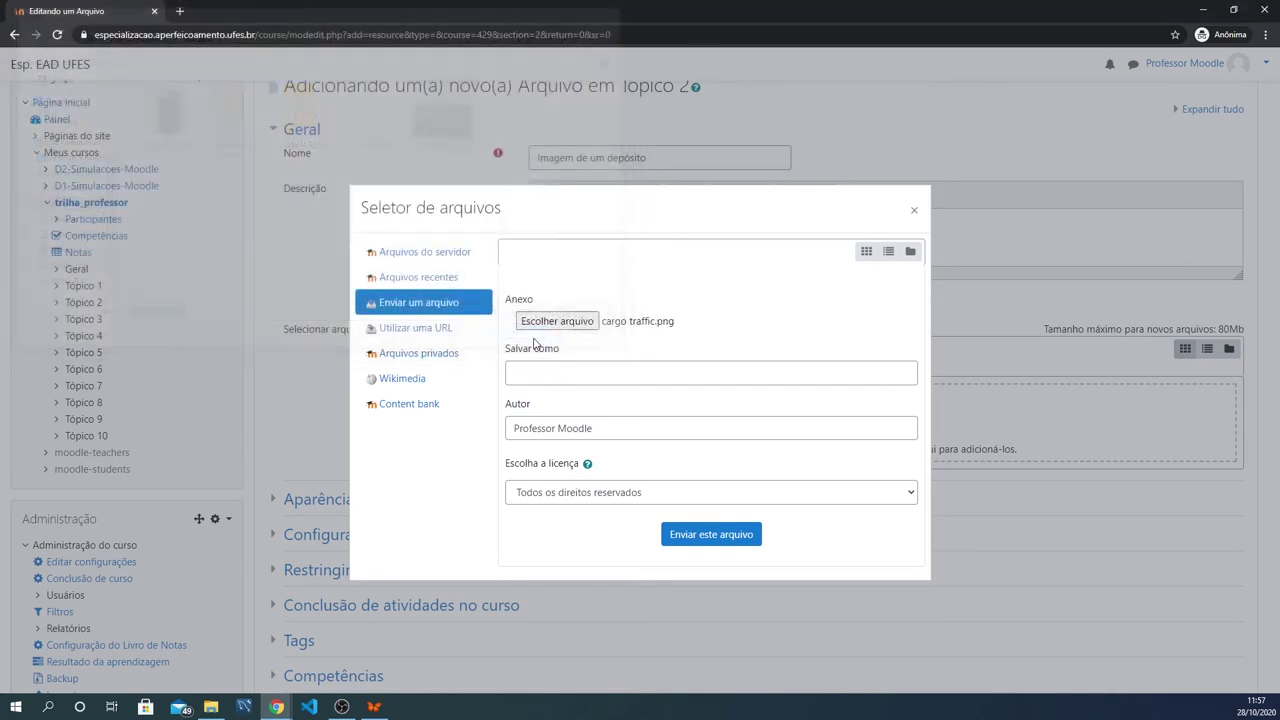
click(711, 536)
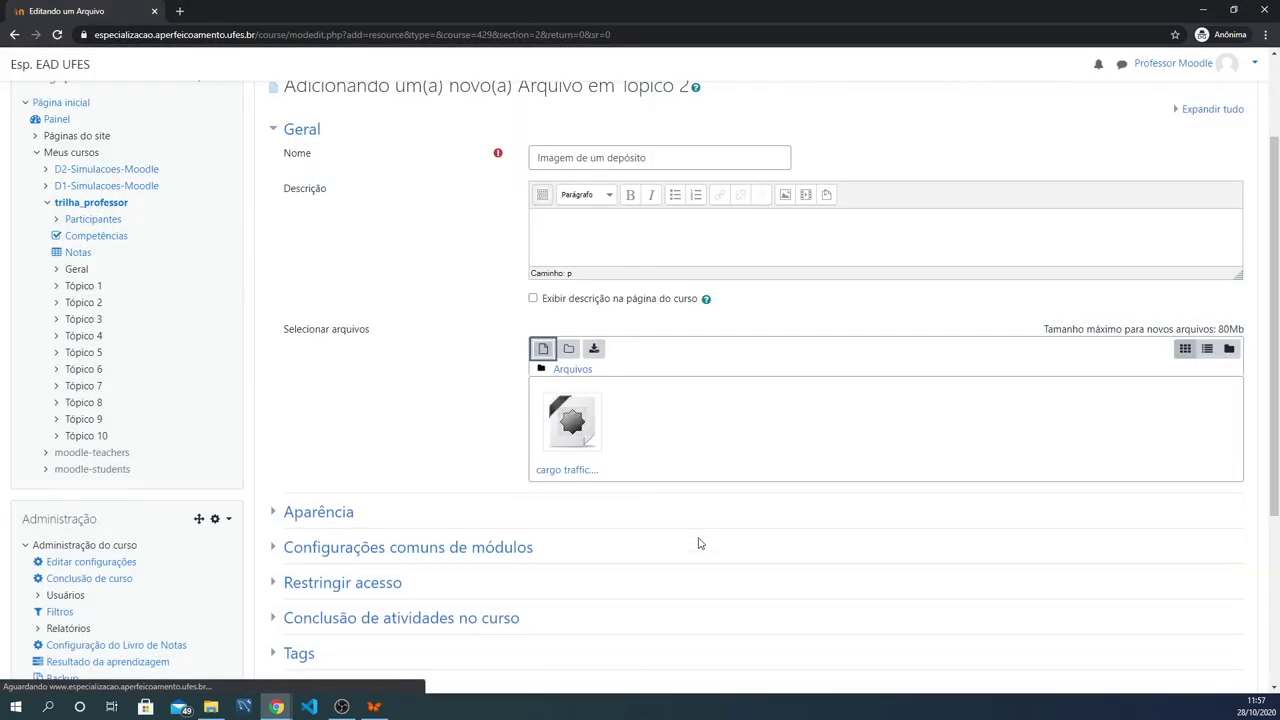
Rename the file resource "Novo recurso do tipo arquivo." and save it, returning to the course page.
drag(660, 157, 472, 157)
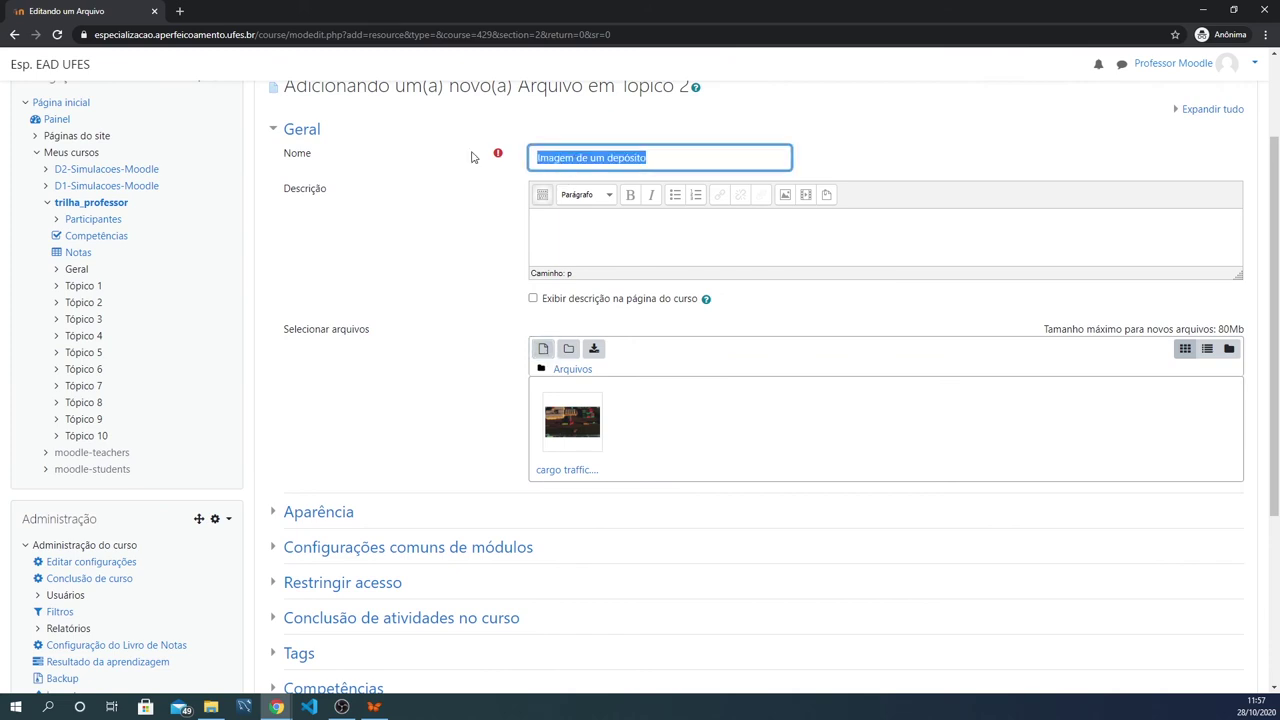
text(ovo recurso do tipo arquivo.)
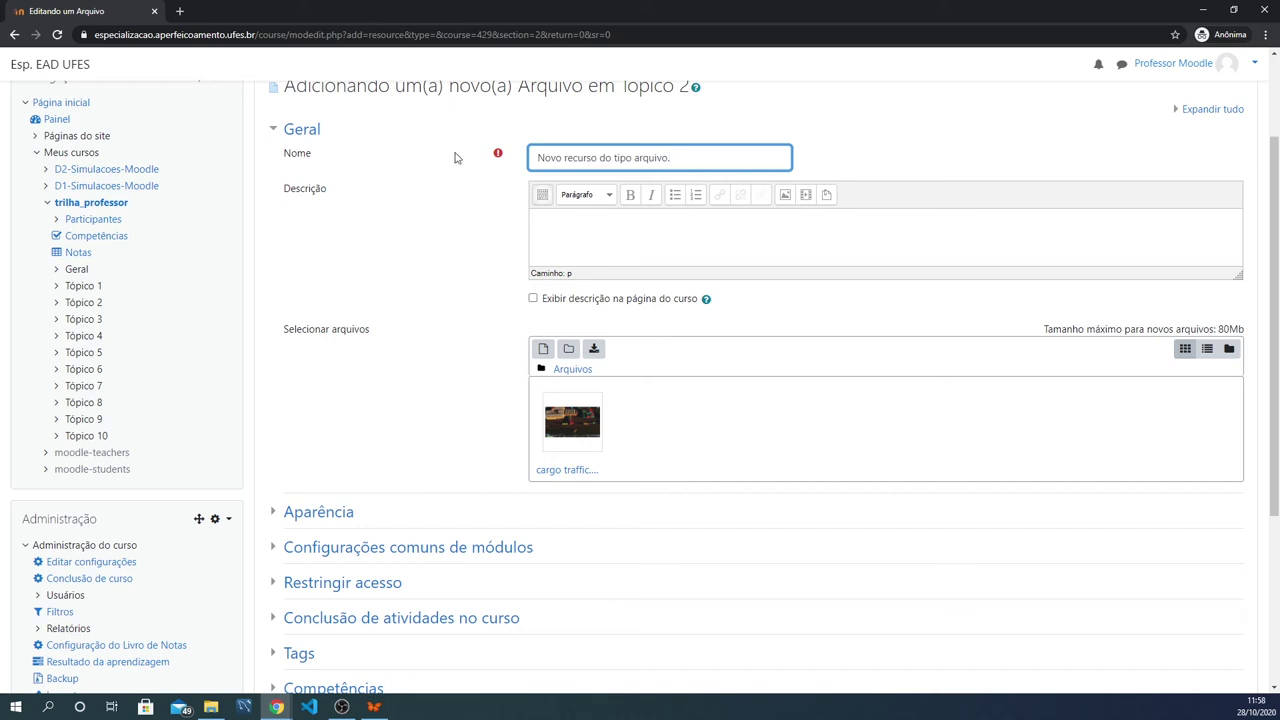
click(280, 130)
click(285, 165)
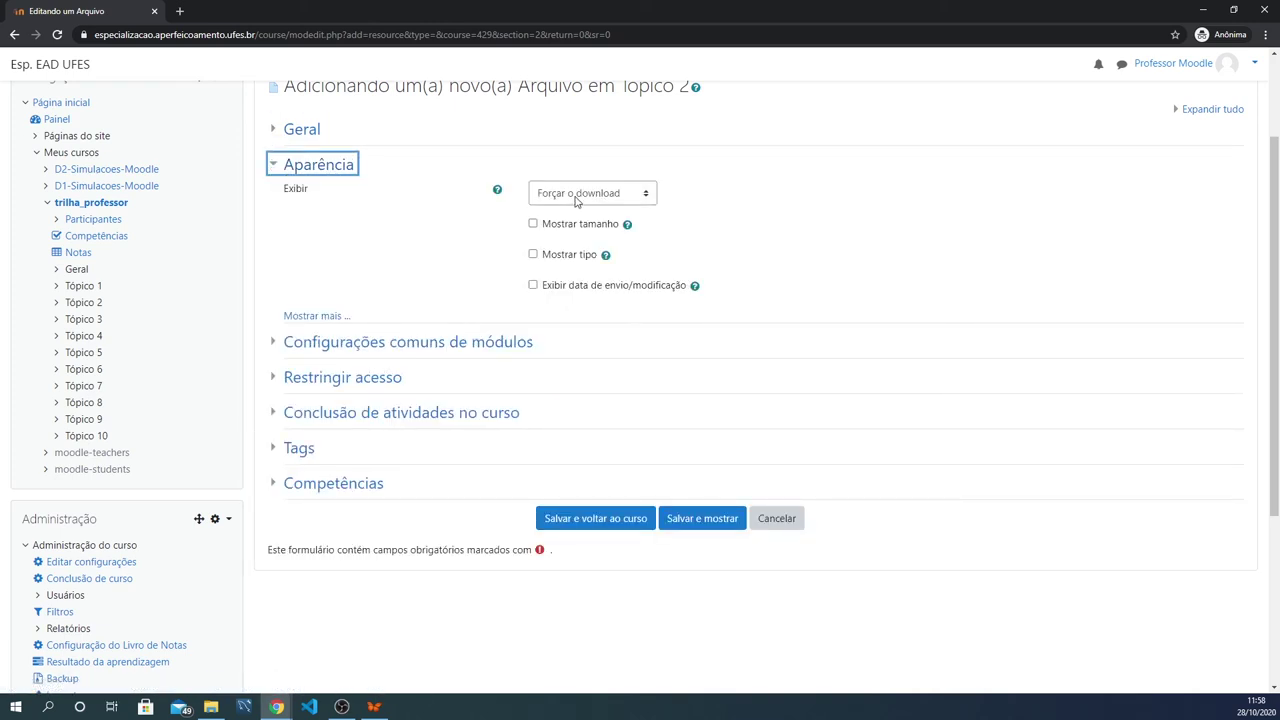
click(273, 165)
click(604, 380)
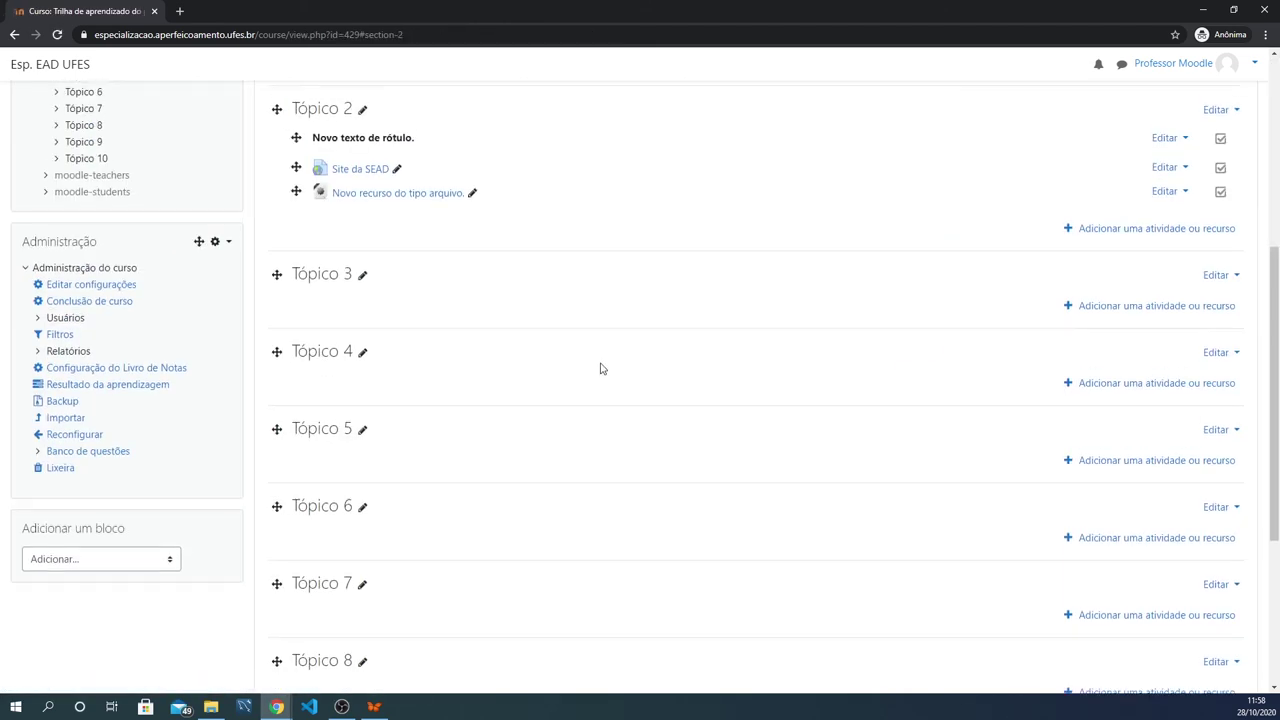
Check the new file resource in Tópico 2 and turn off course editing.
scroll(605, 340, up, 1)
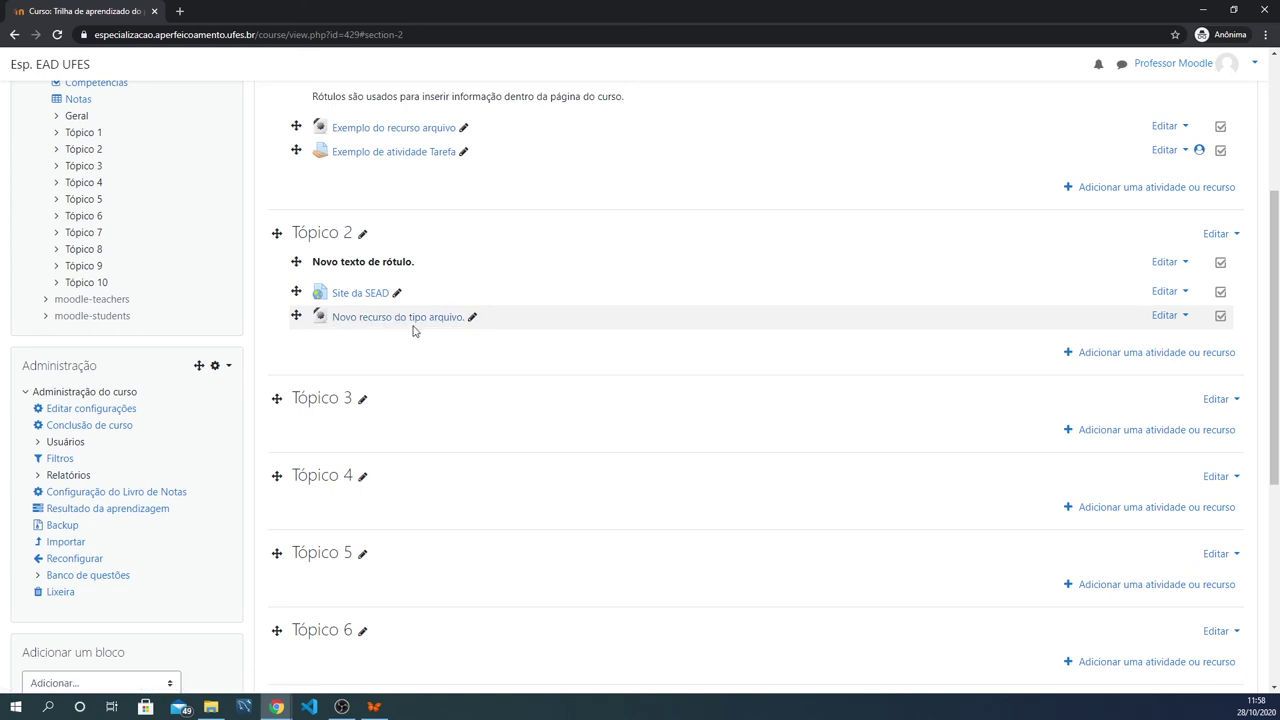
scroll(413, 330, up, 3)
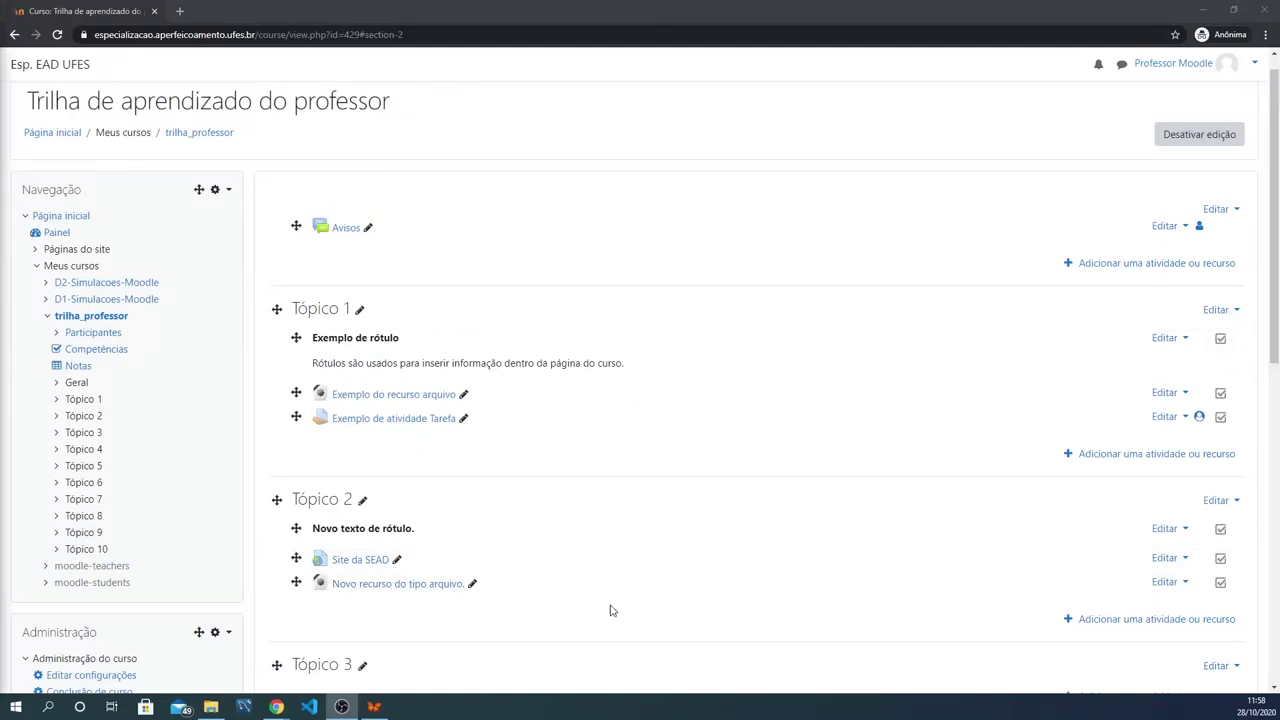
click(1200, 135)
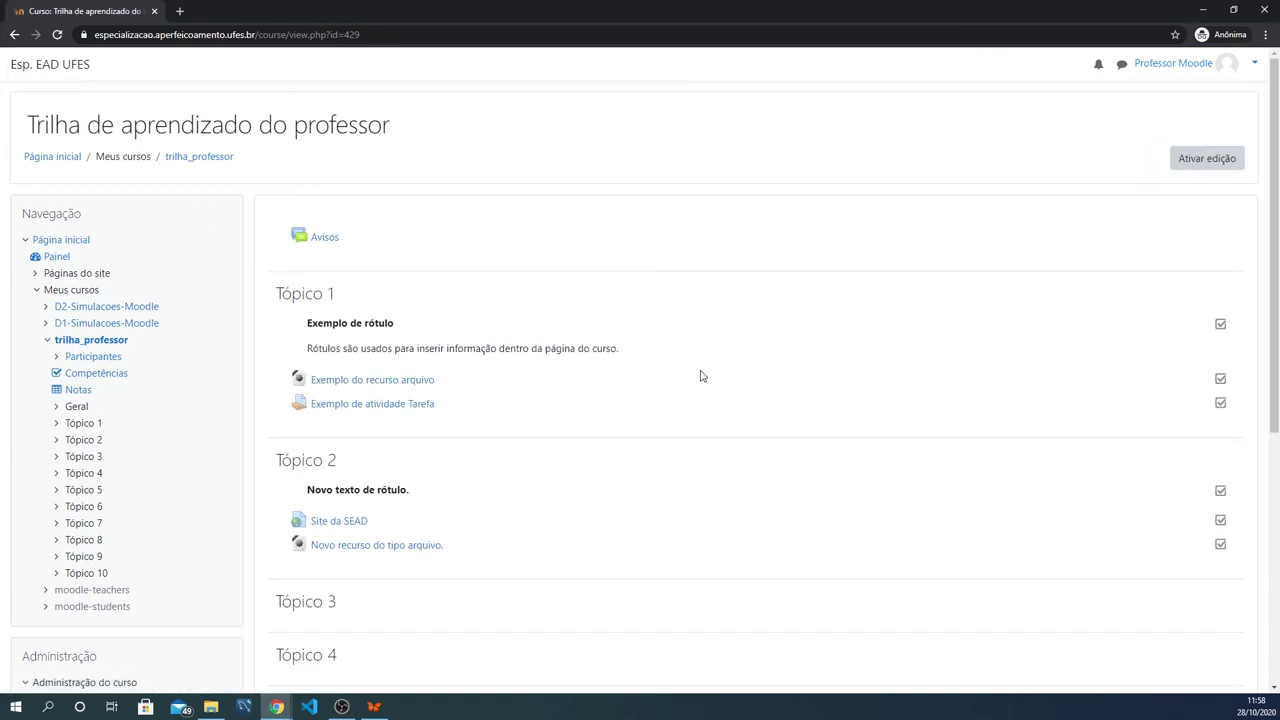